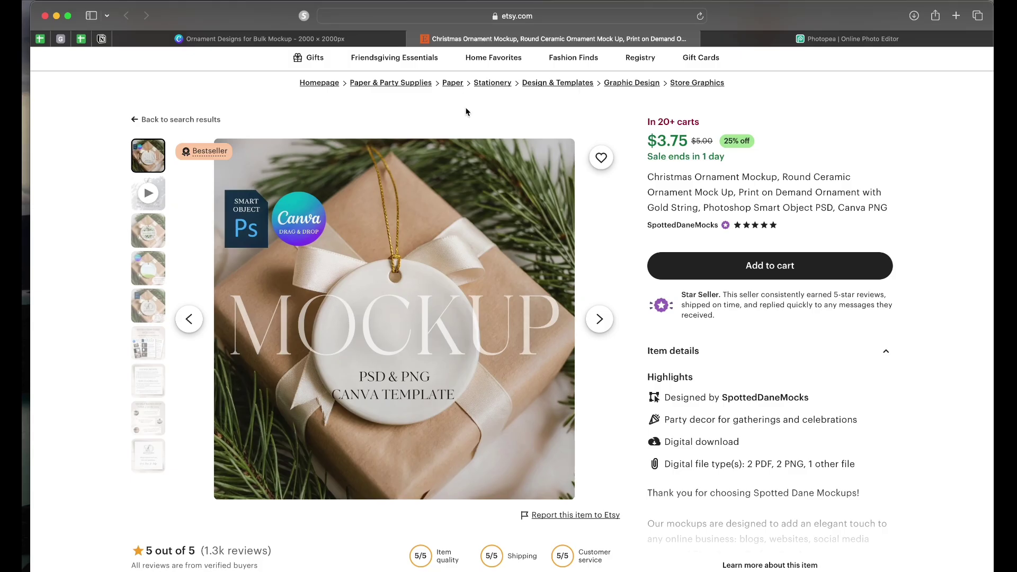
# Switch from the Etsy ornament mockup listing to the Canva 'Ornament Designs for Bulk Mockup' tab.
pyautogui.hotkey('ctrl', 'shift', 'Tab')
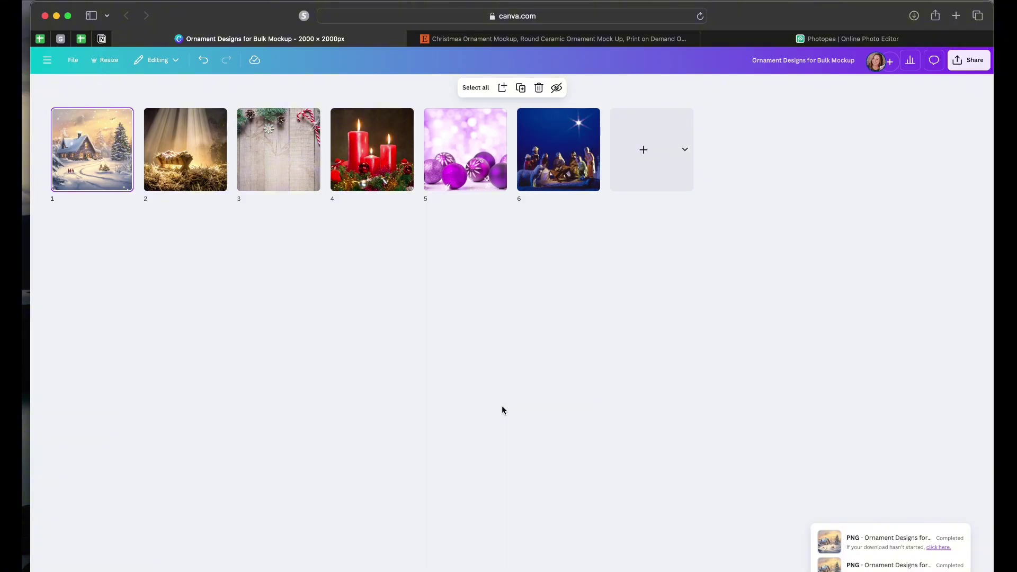
# Deselect page 1, dismiss the Canva download notices, and move to the Photopea tab.
pyautogui.click(341, 343)
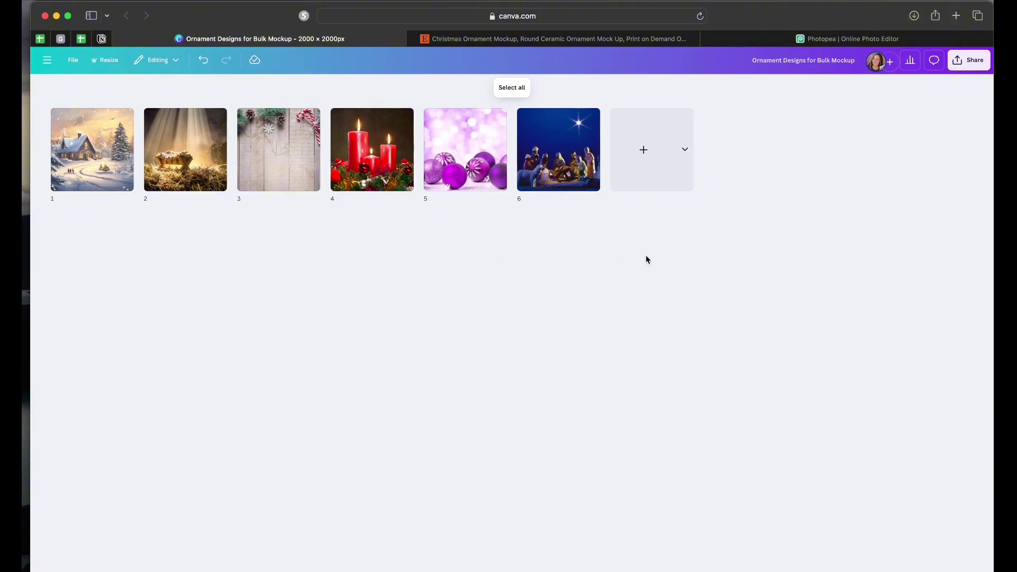
pyautogui.click(880, 317)
pyautogui.hotkey('ctrl', 'shift', 'Tab')
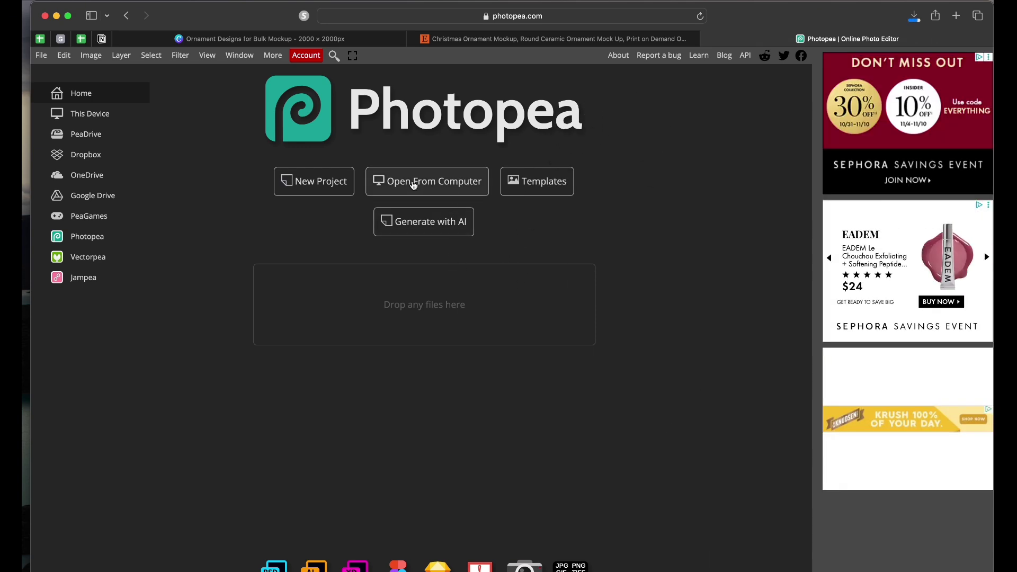
# Open ORNAMENTMOCK162.psd and hide its 'DELETE THIS LAYER' white cover layer.
pyautogui.click(413, 185)
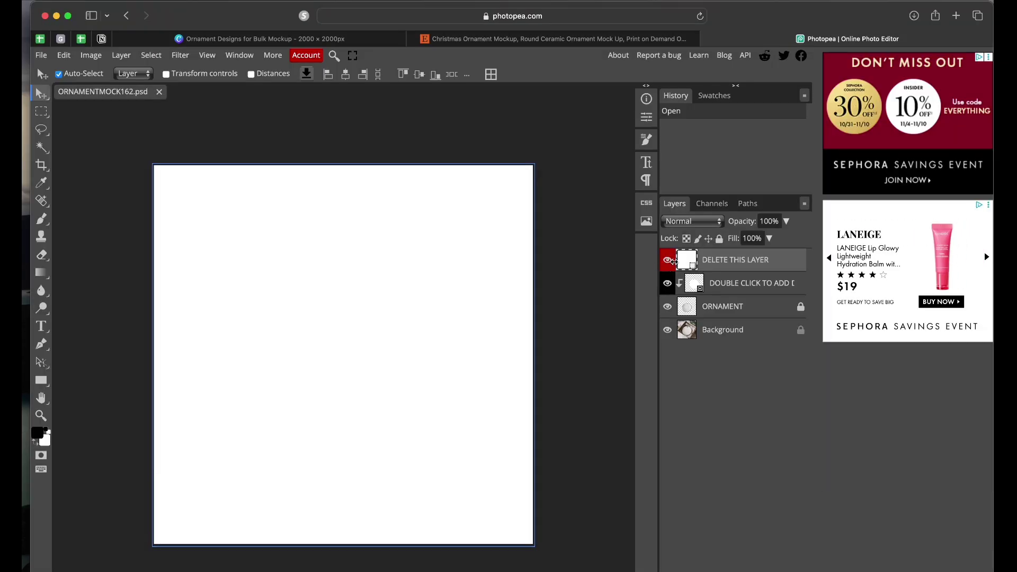
pyautogui.click(667, 260)
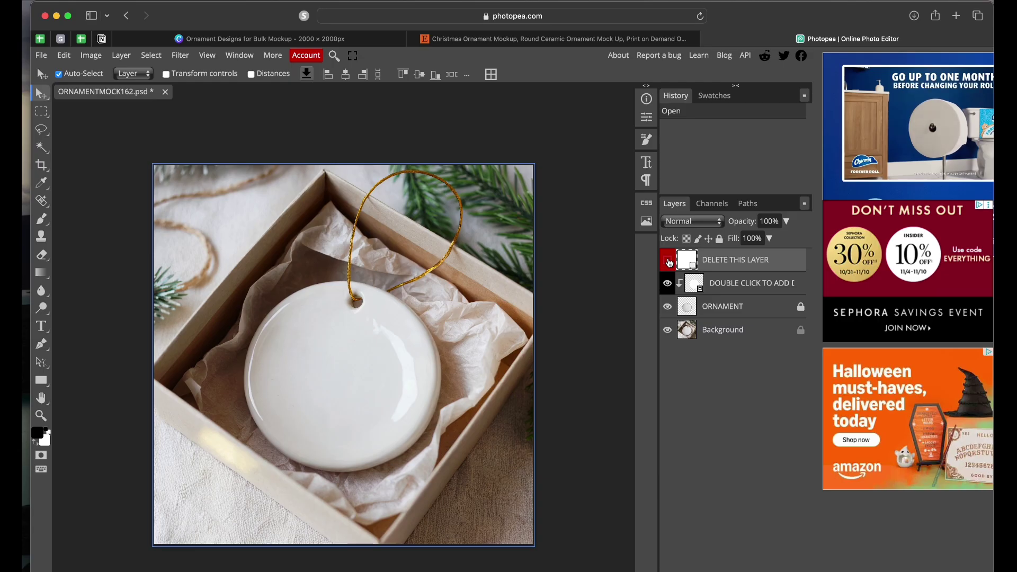
pyautogui.click(41, 55)
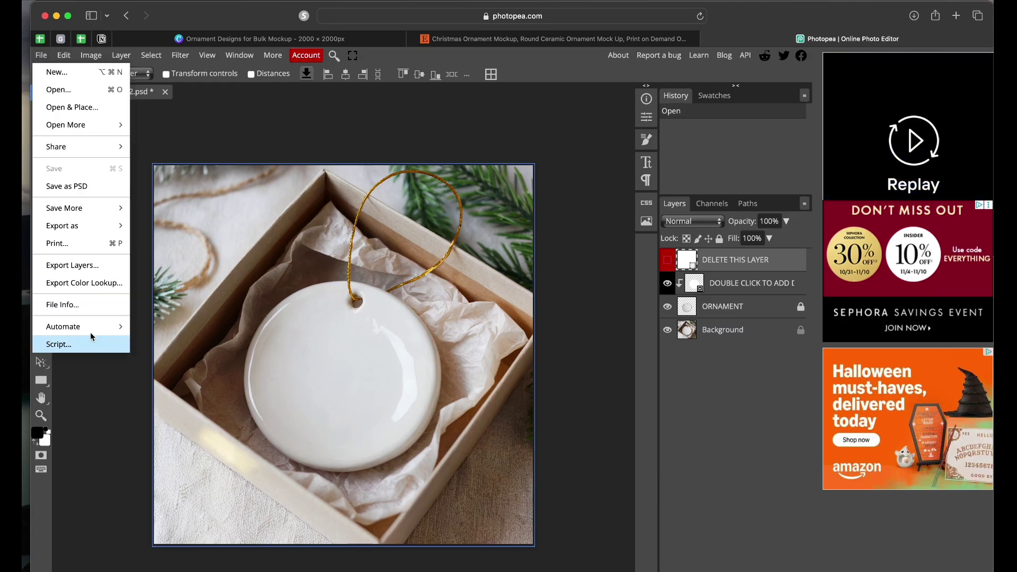
pyautogui.moveTo(64, 326)
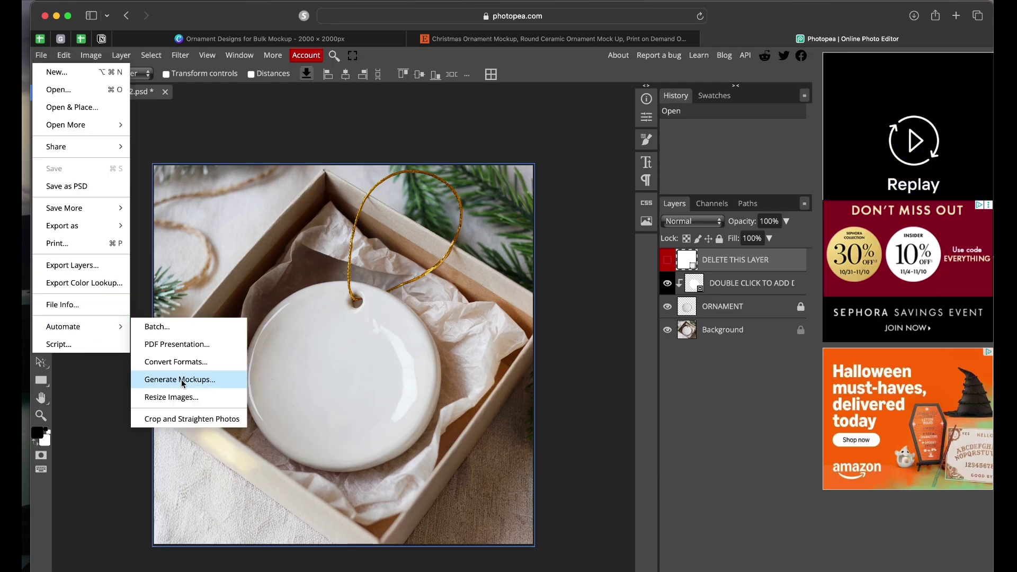
# Start Generate Mockups with Stretch inserted images unchecked and PNG output format.
pyautogui.click(182, 381)
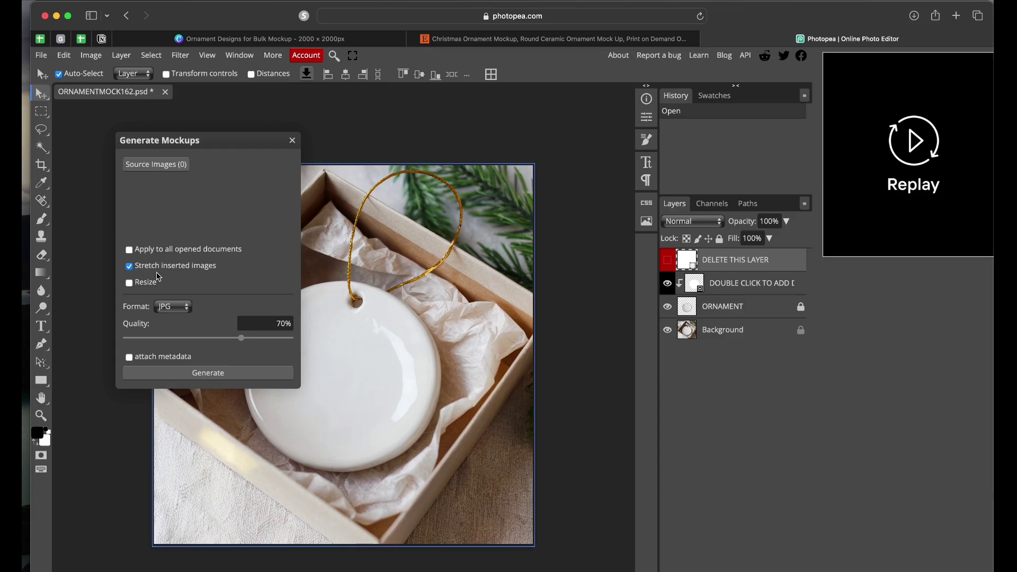
pyautogui.click(130, 266)
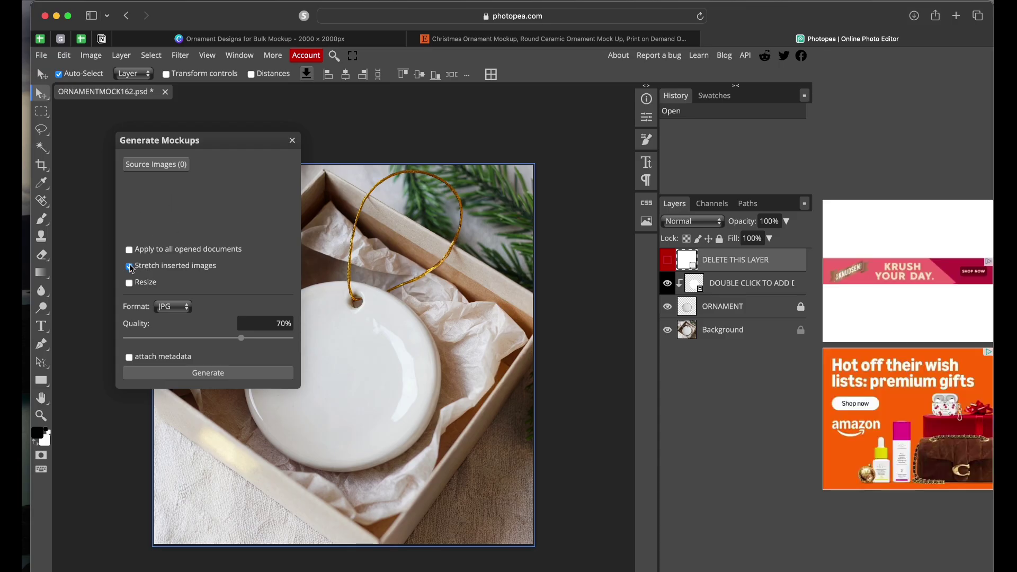
pyautogui.click(174, 307)
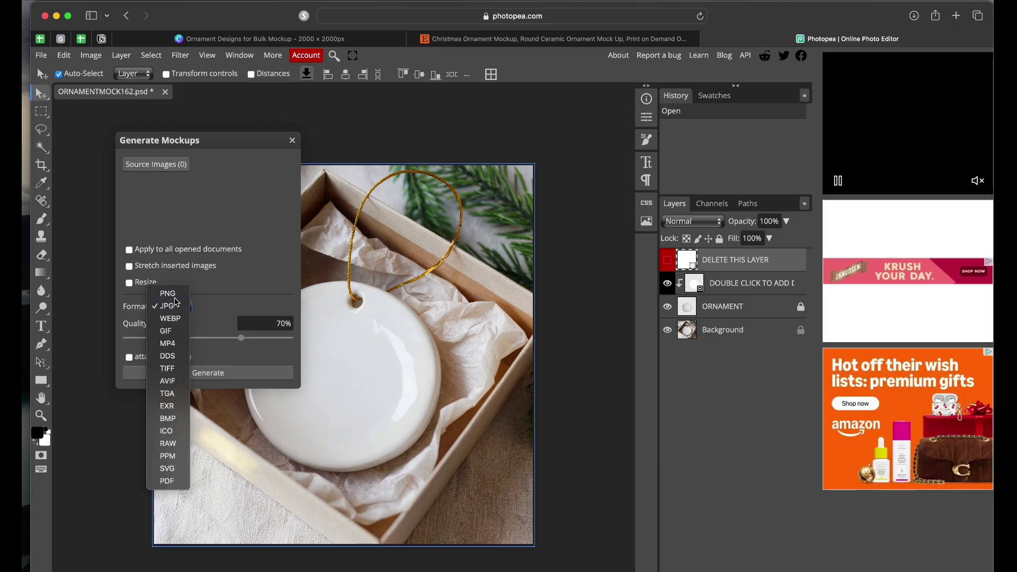
pyautogui.click(168, 293)
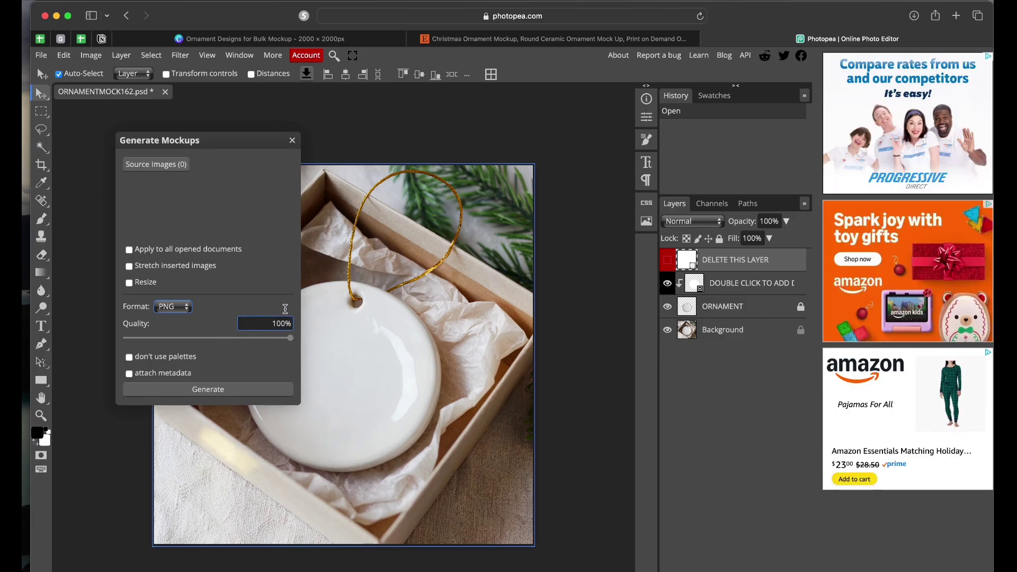
# Upload the six ornament designs 1.png through 6.png as source images.
pyautogui.click(157, 170)
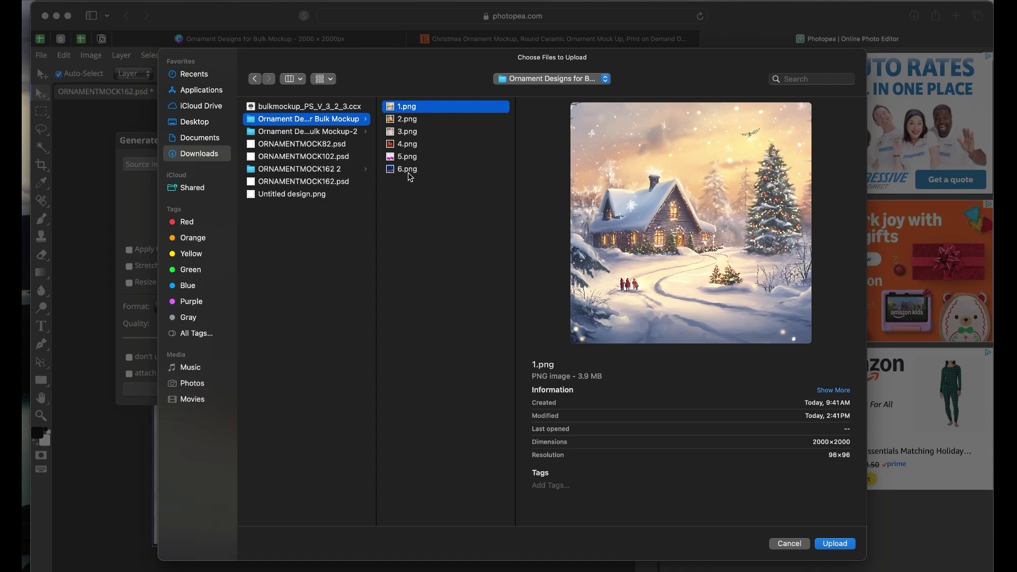
pyautogui.keyDown('shift'); pyautogui.click(406, 168); pyautogui.keyUp('shift')
pyautogui.click(834, 544)
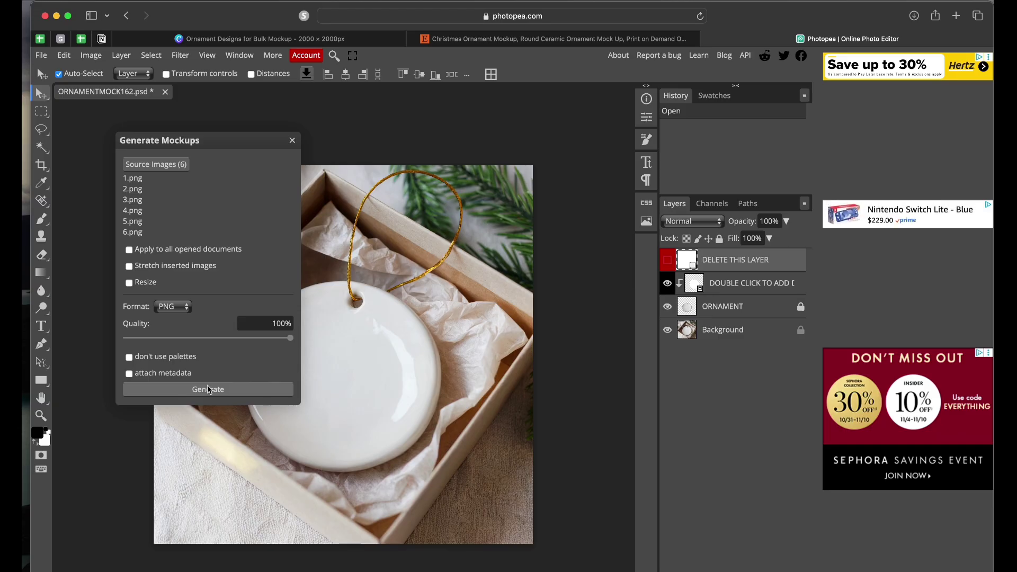
# Generate the six mockups, review 2.png in Preview, then return to Photopea.
pyautogui.click(208, 388)
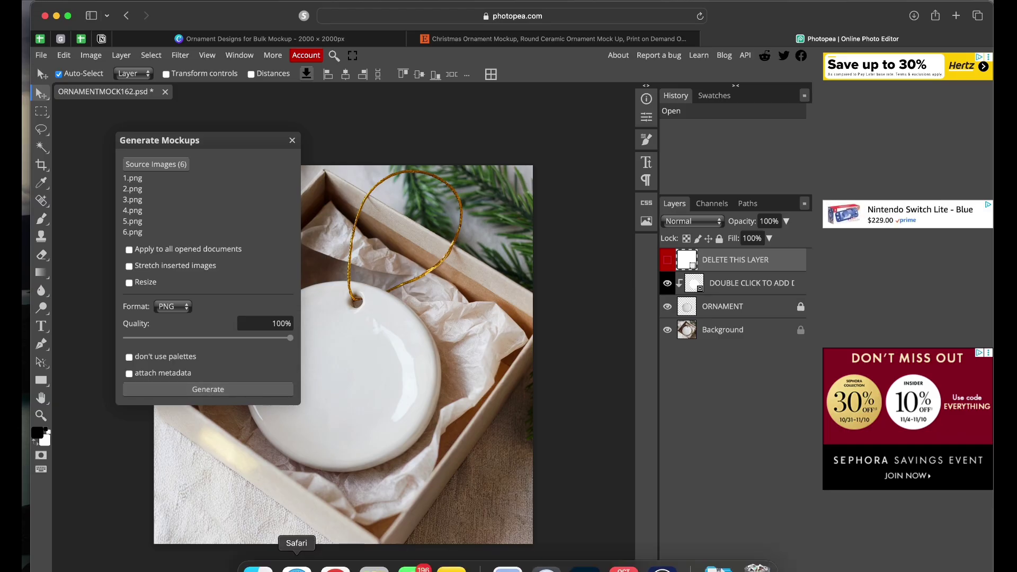
pyautogui.click(255, 561)
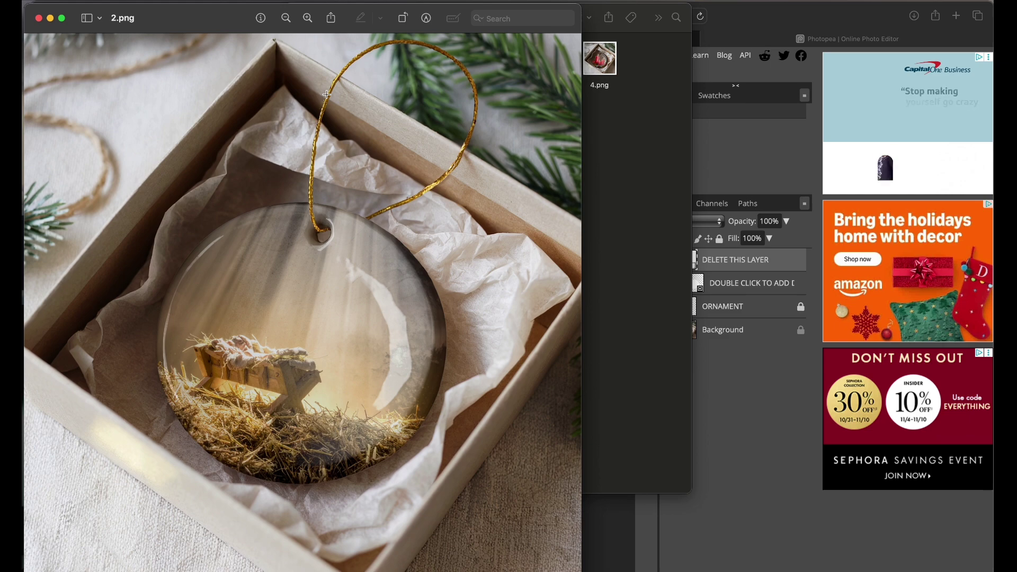
pyautogui.moveTo(232, 32); pyautogui.dragTo(472, 31)
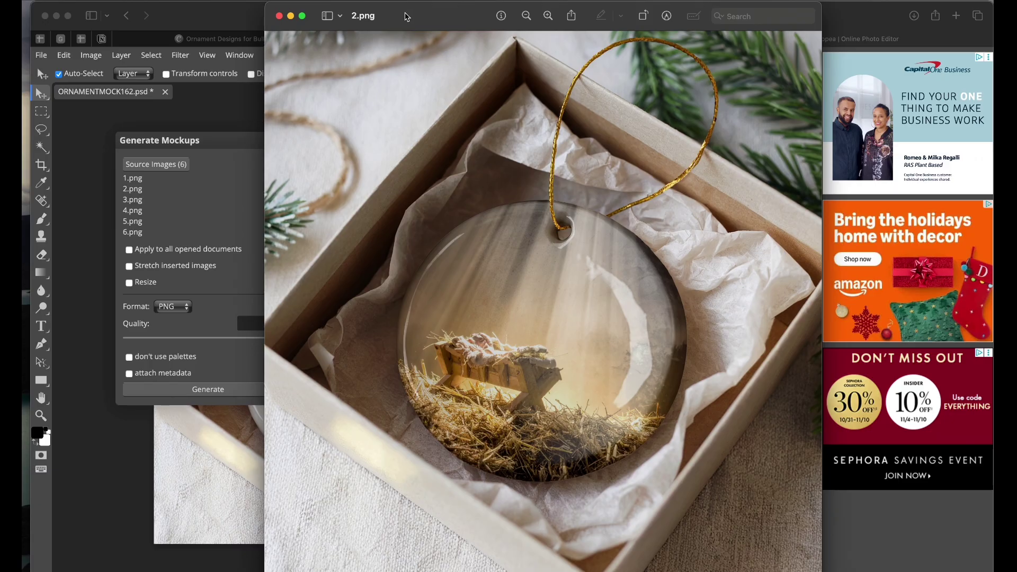
pyautogui.click(279, 16)
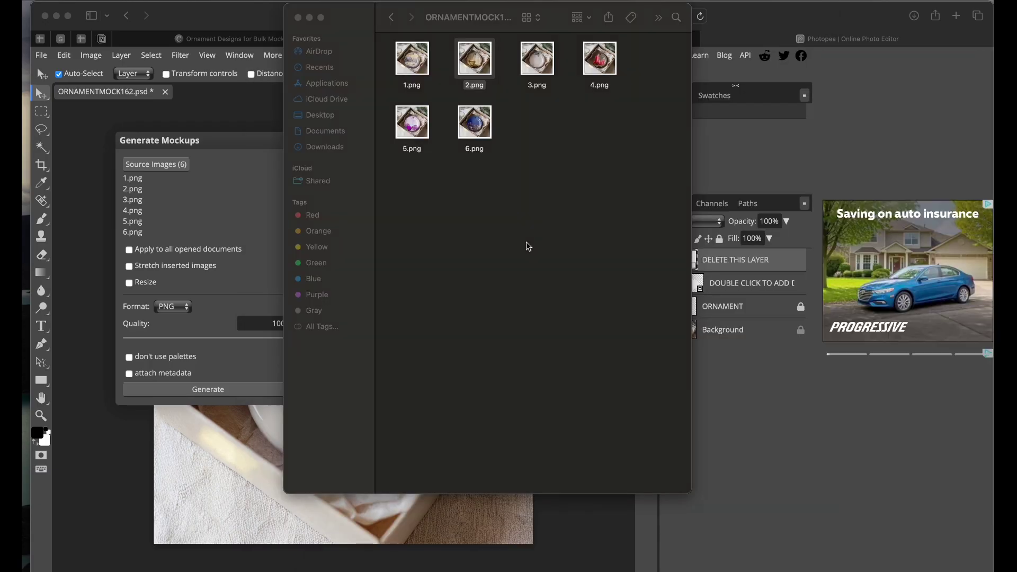
pyautogui.press('super+Tab')
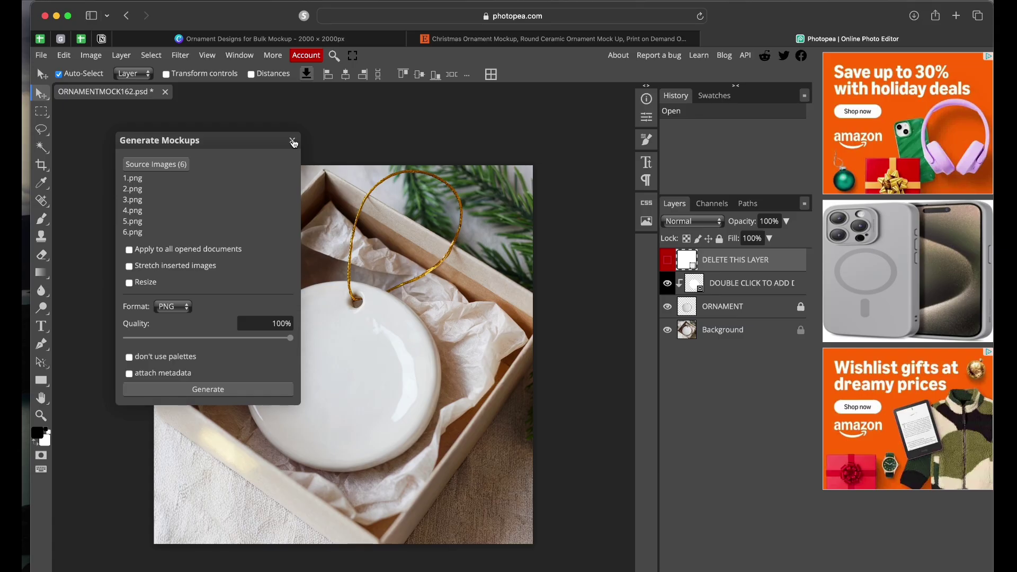
# Dismiss the Generate Mockups dialog to show the plain boxed ornament mockup.
pyautogui.click(293, 143)
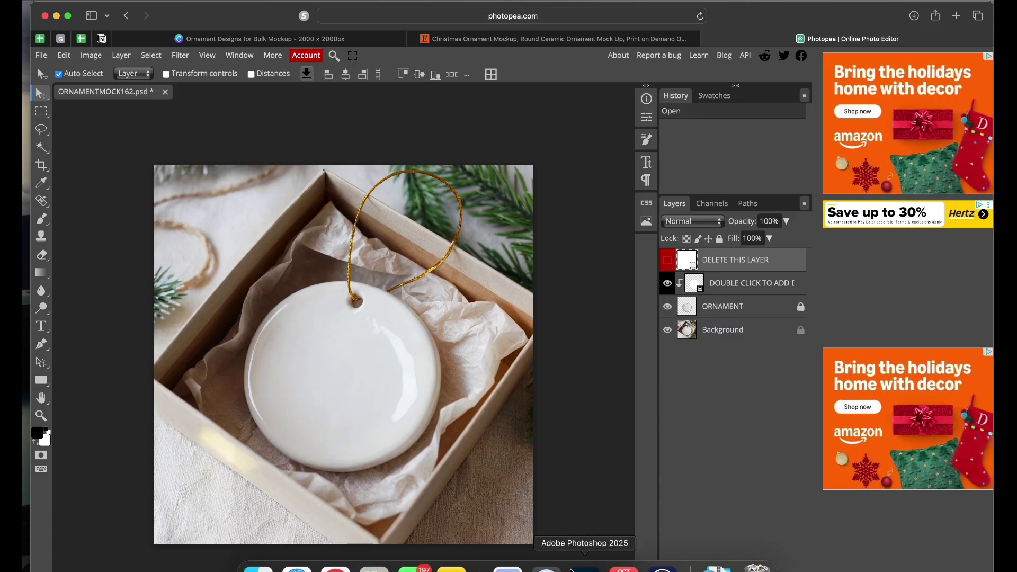